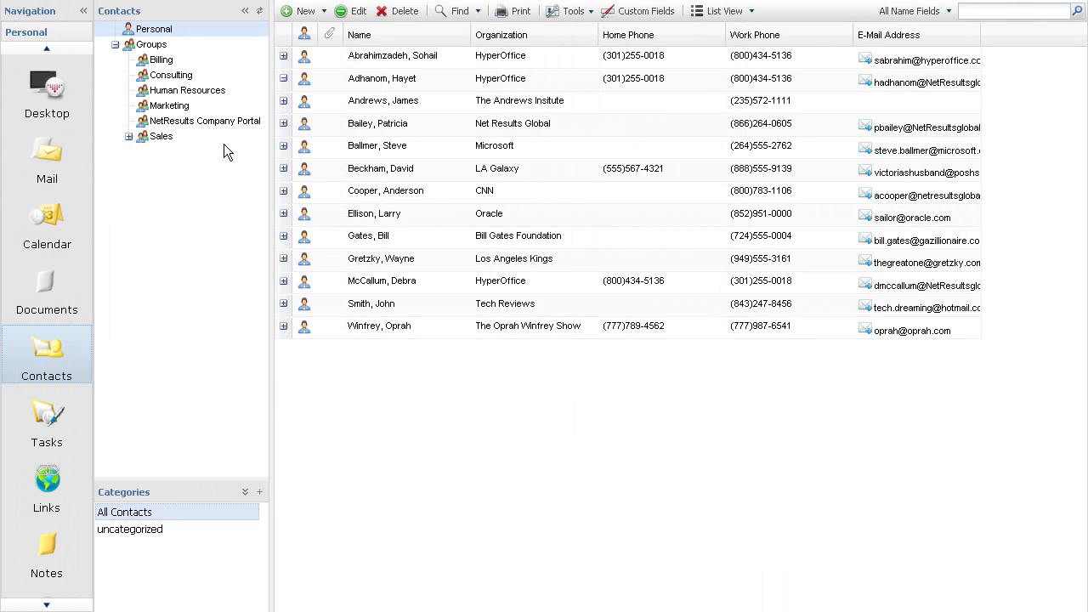
# Expand a contact's full details, list the Billing group, then select the NetResults Company Portal group
pyautogui.click(283, 79)
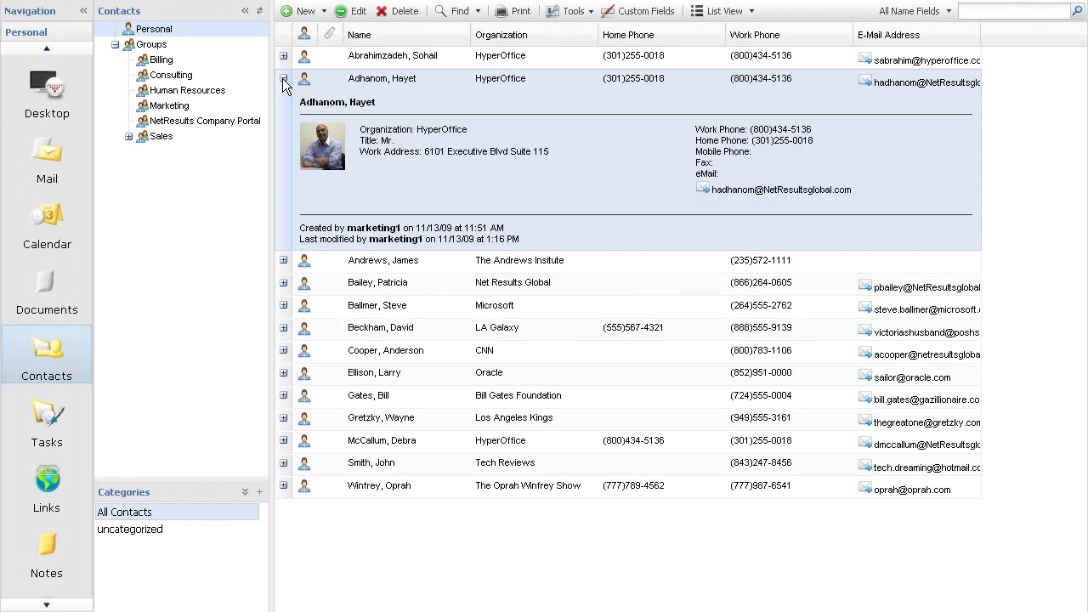
pyautogui.click(161, 61)
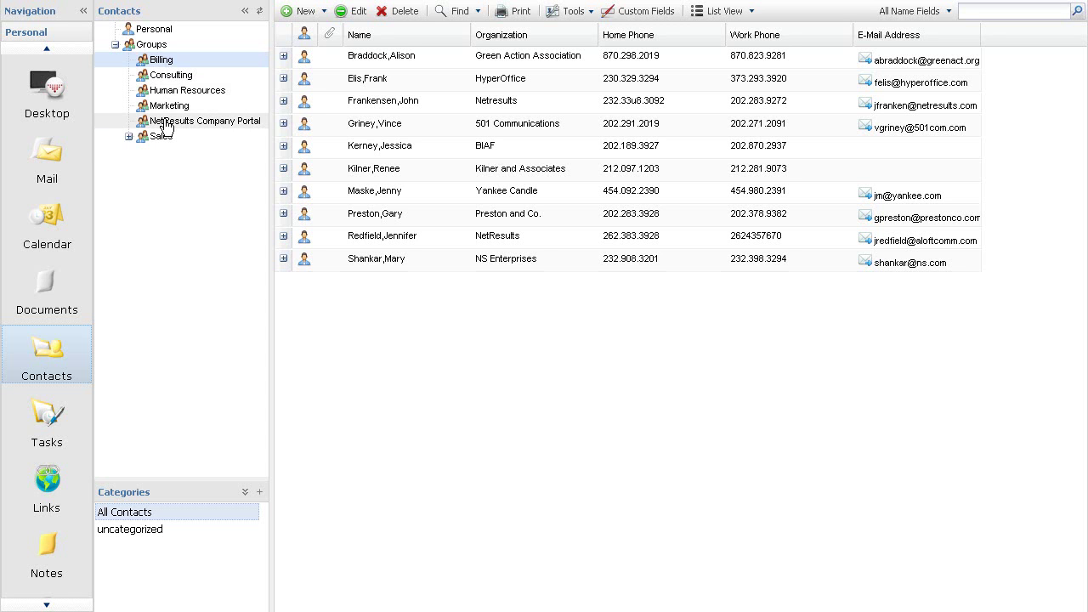
pyautogui.click(167, 124)
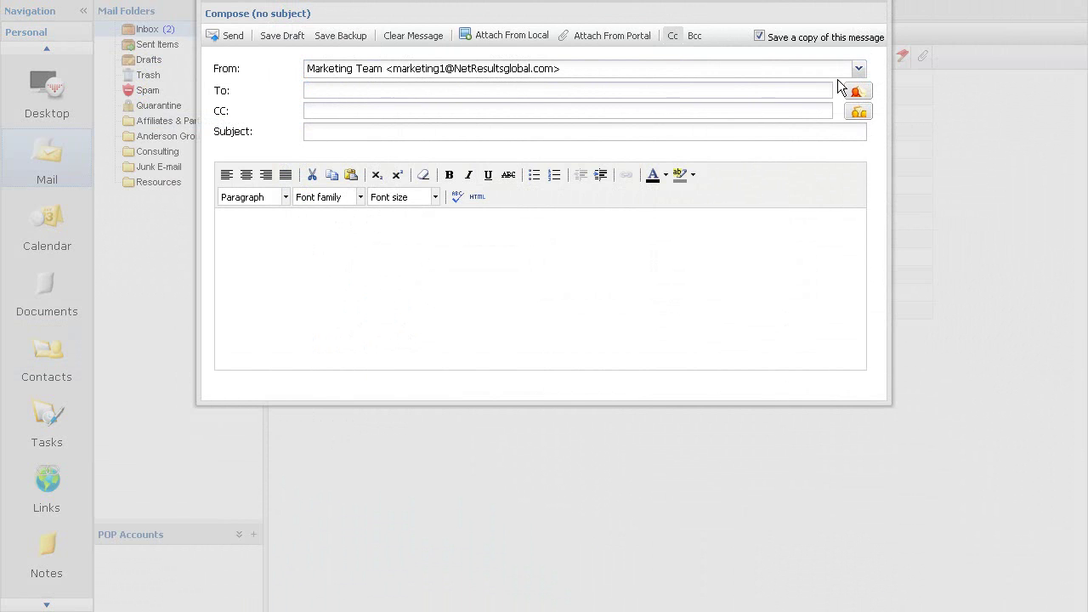
# Add three contacts from the personal address book as the email's To recipients
pyautogui.click(857, 91)
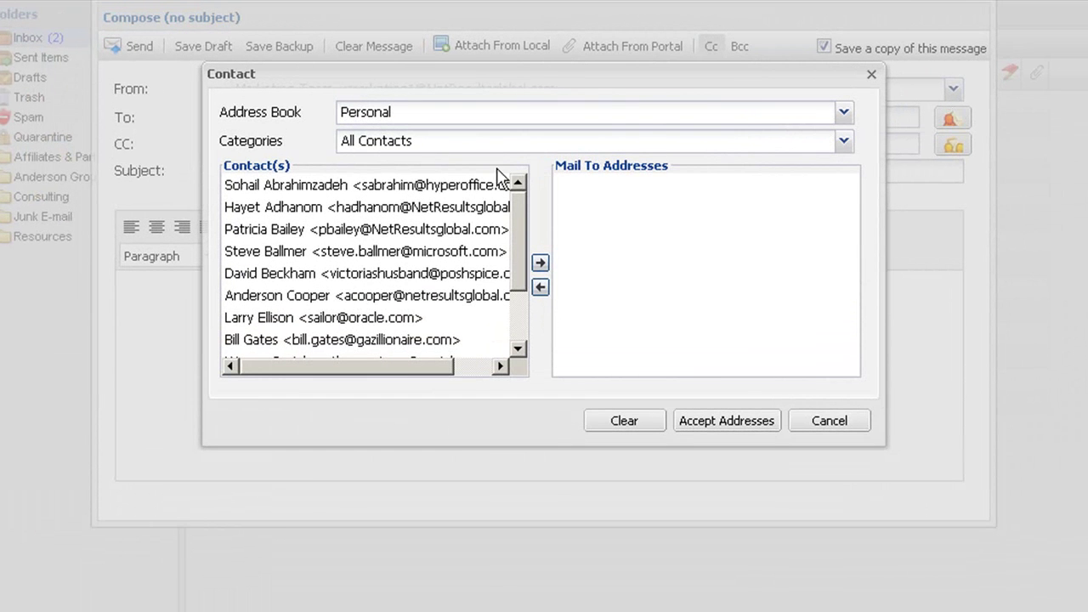
pyautogui.click(367, 209)
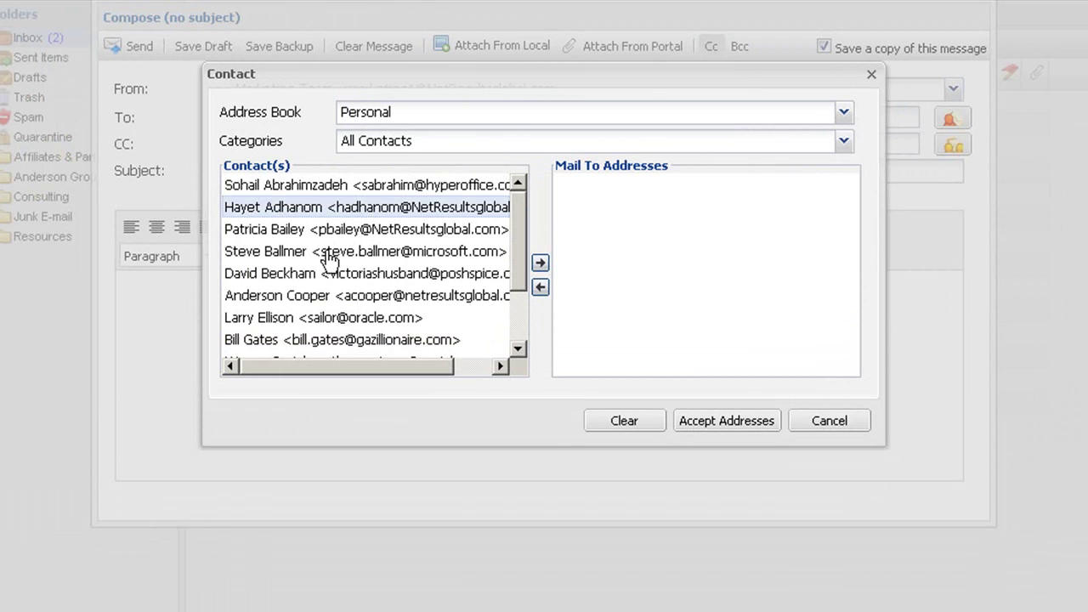
pyautogui.keyDown('ctrl'); pyautogui.click(327, 252); pyautogui.keyUp('ctrl')
pyautogui.keyDown('ctrl'); pyautogui.click(314, 305); pyautogui.keyUp('ctrl')
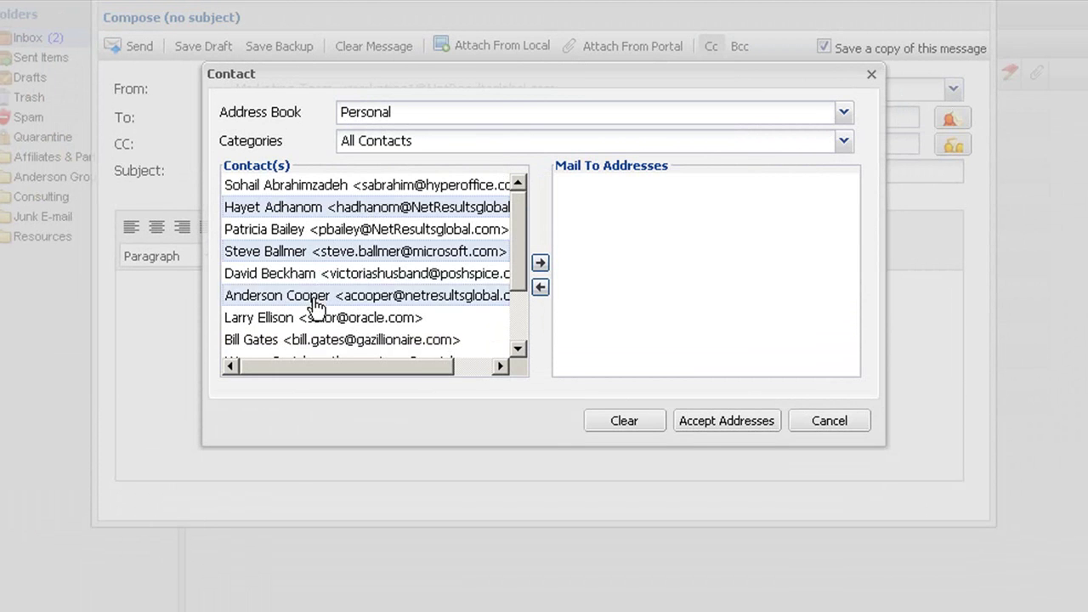
pyautogui.click(539, 263)
pyautogui.click(727, 420)
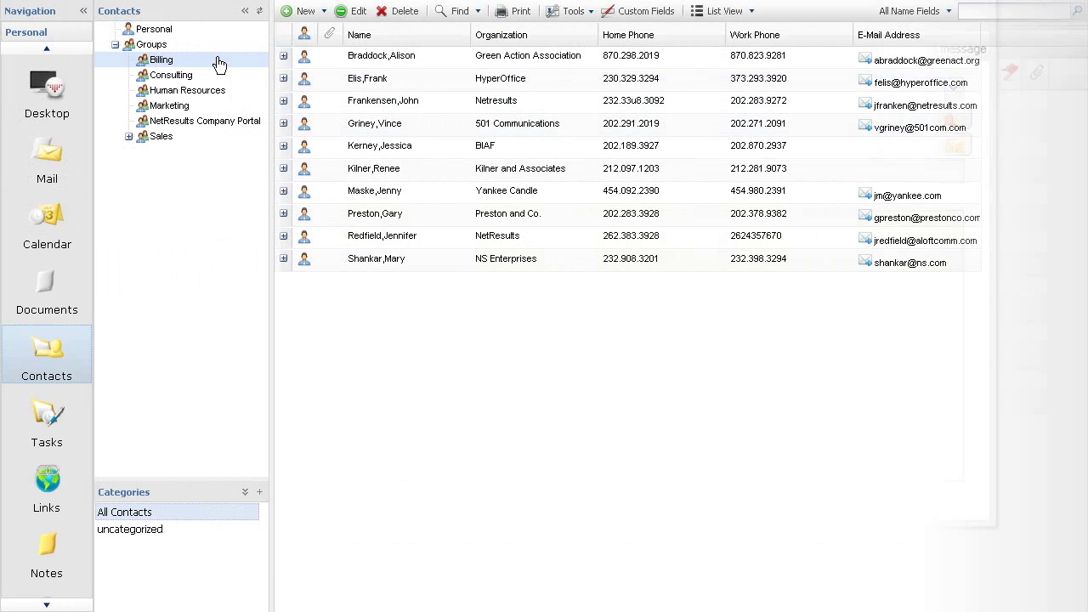
# Create and save a new Blue Note Records contact in the Billing group
pyautogui.click(308, 15)
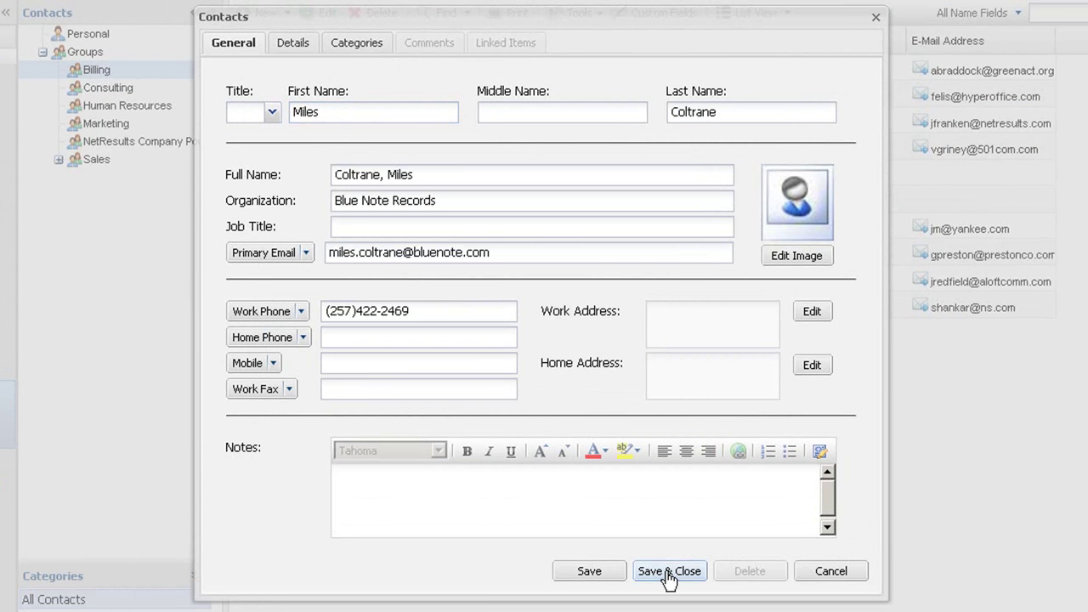
pyautogui.click(669, 572)
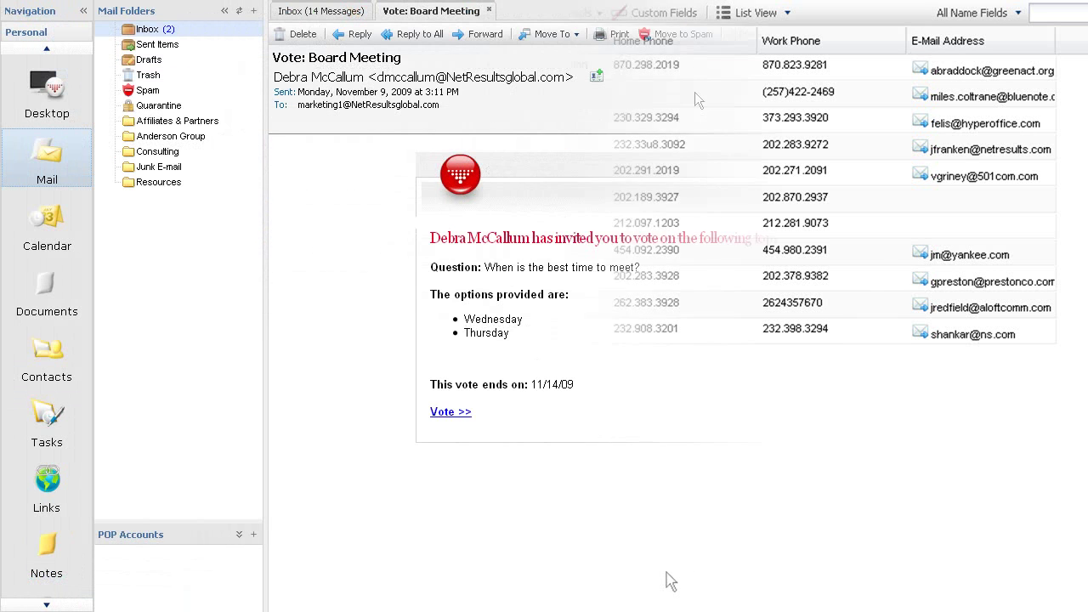
# Make a contact from the vote email's sender with the note 'Contact for product demos', then view Details
pyautogui.click(597, 78)
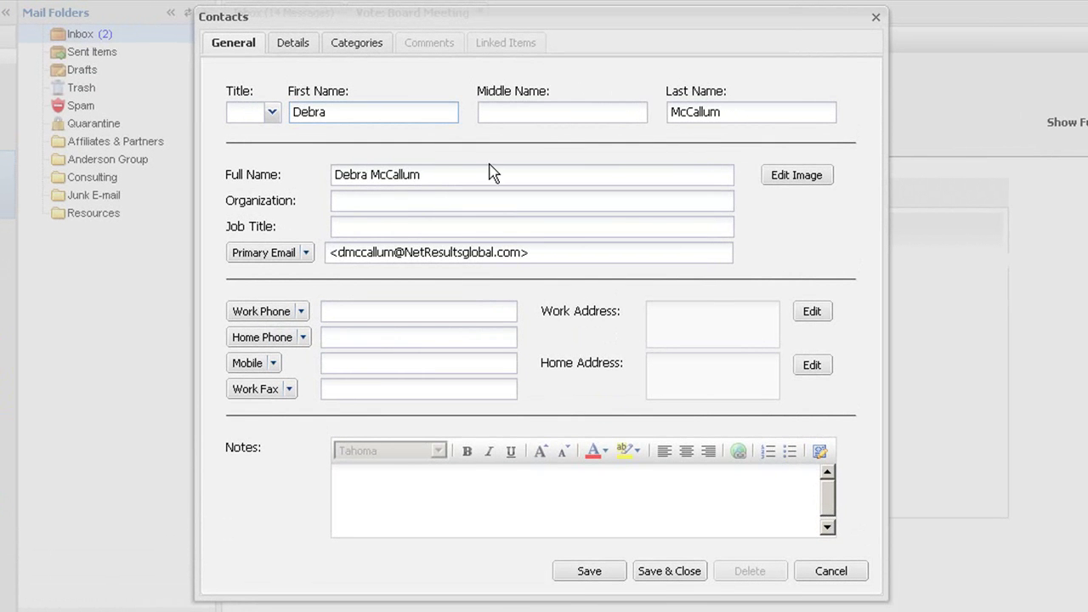
pyautogui.click(302, 311)
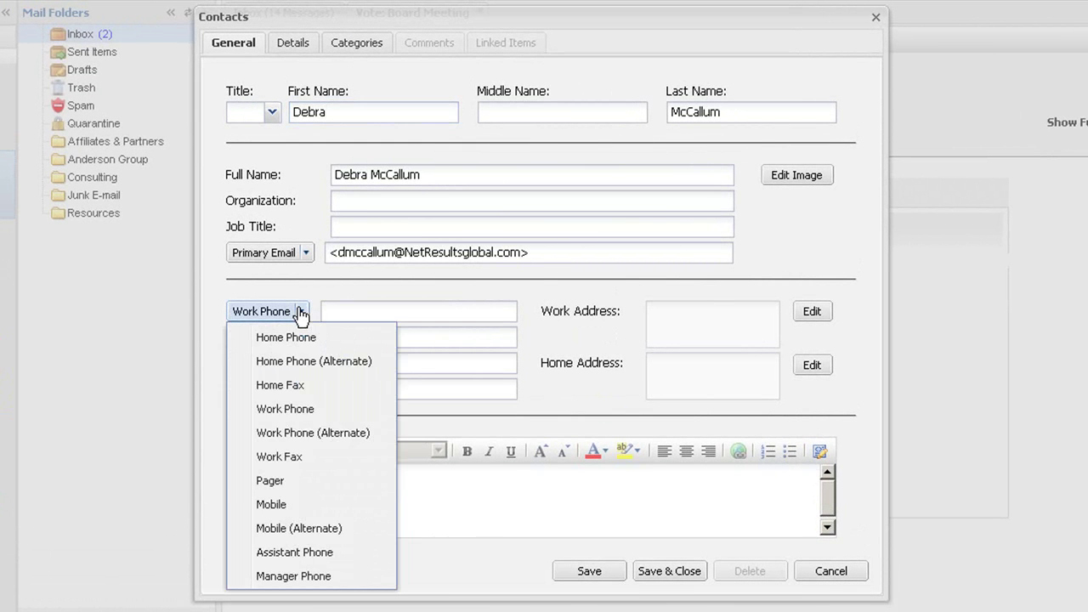
pyautogui.click(463, 476)
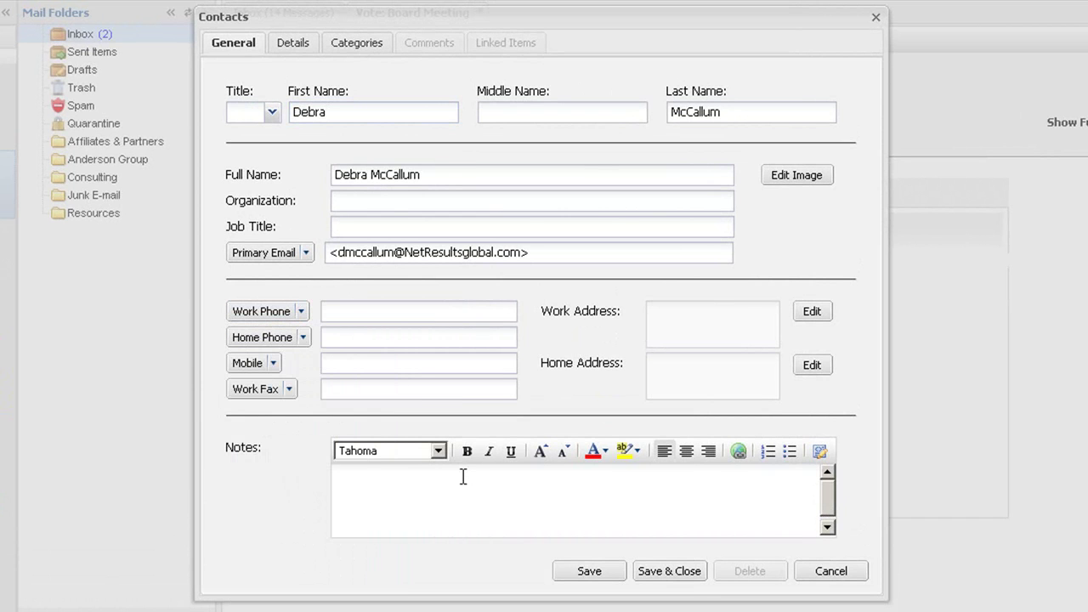
pyautogui.write('Contact for product demos')
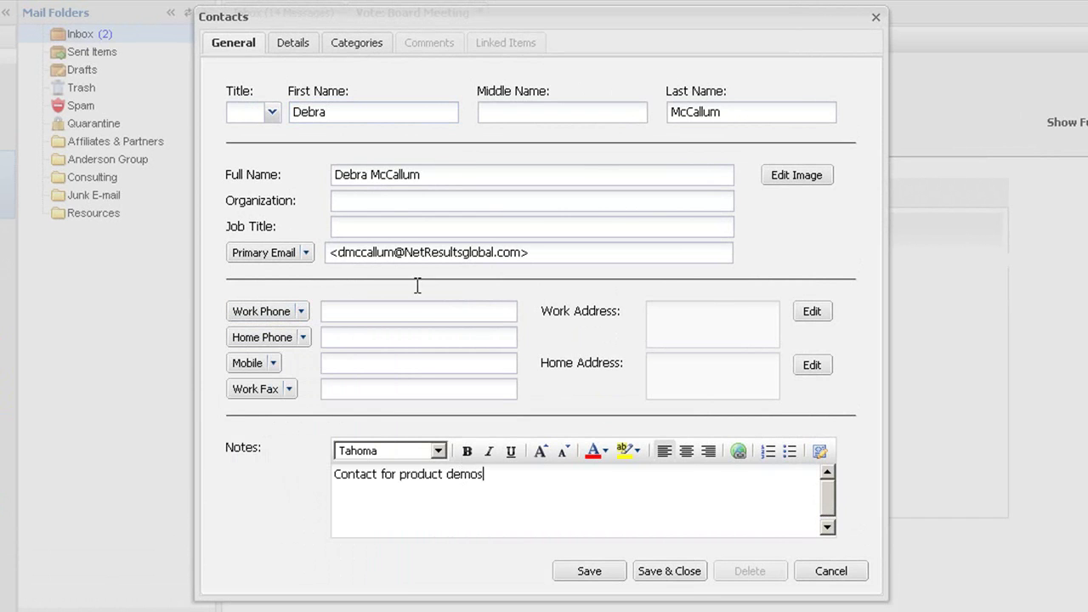
pyautogui.click(290, 44)
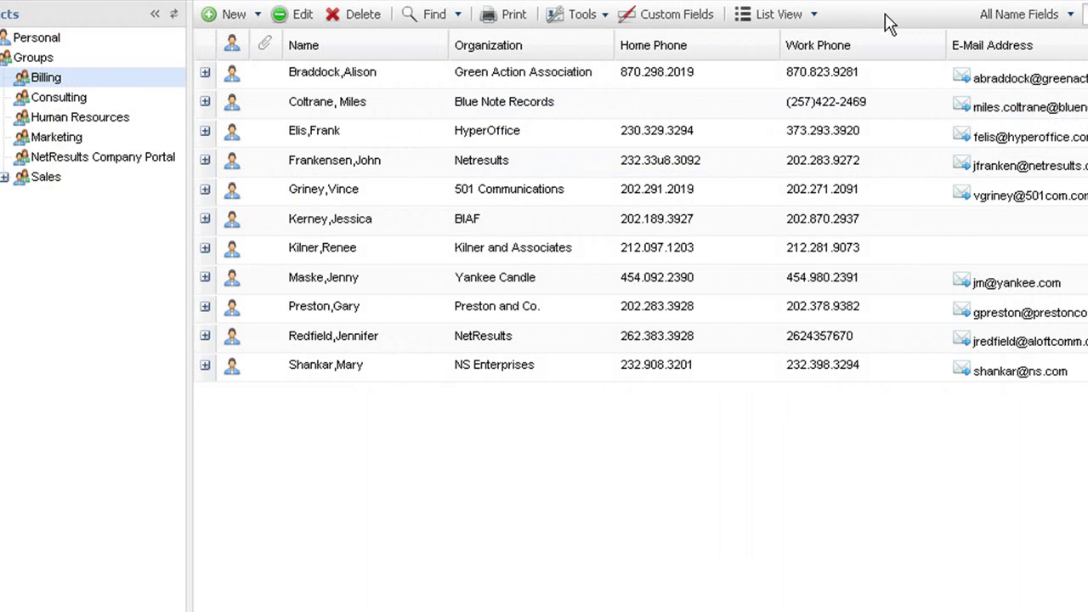
# Create a custom contact field named 'Trial?' with the Yes/No data type
pyautogui.click(695, 19)
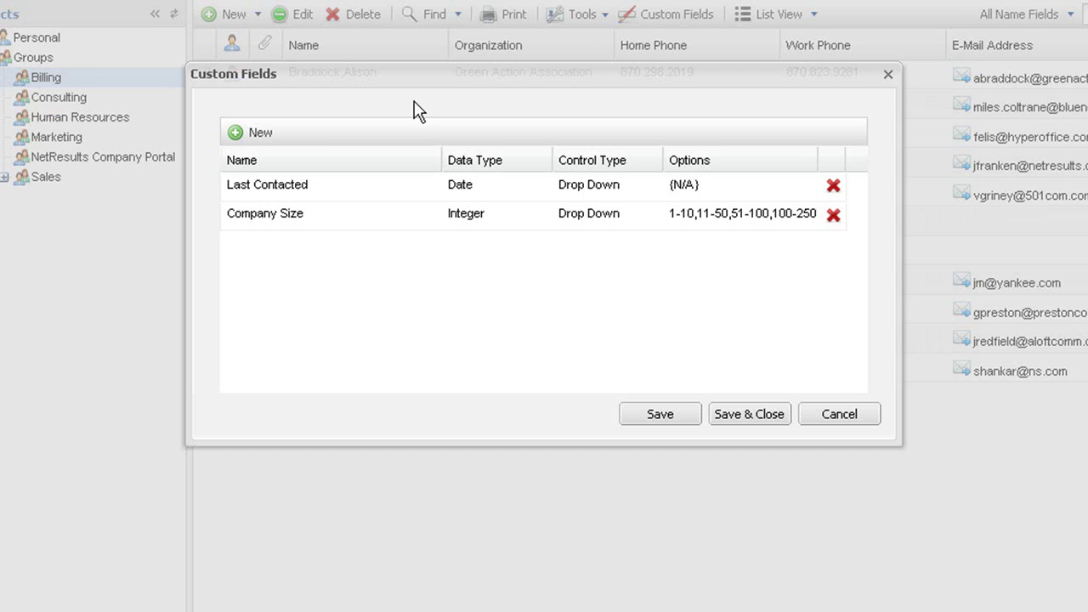
pyautogui.click(261, 133)
pyautogui.write('Trial?')
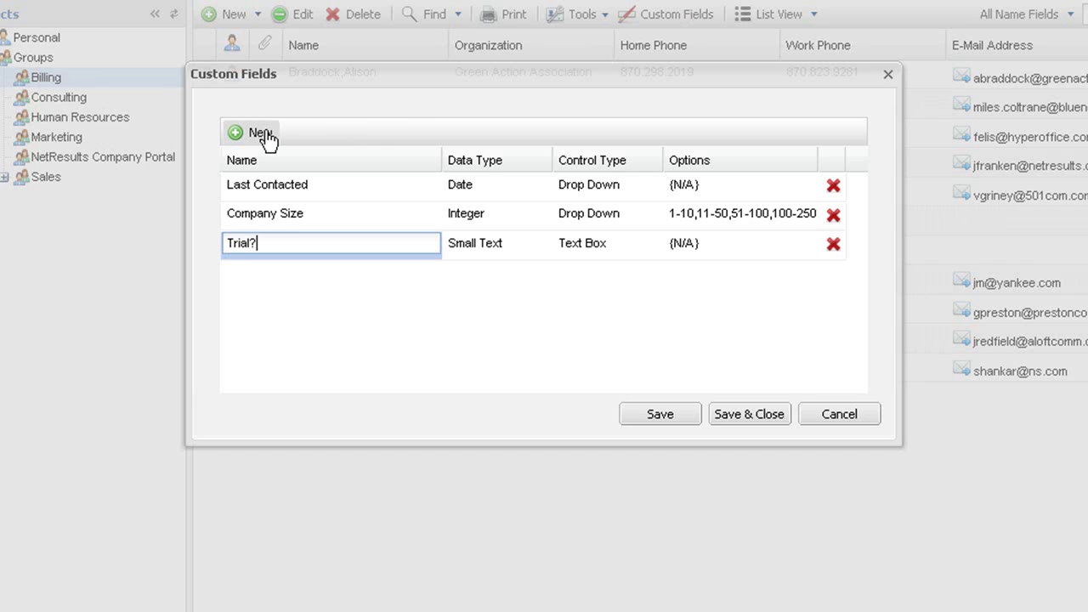
pyautogui.click(536, 244)
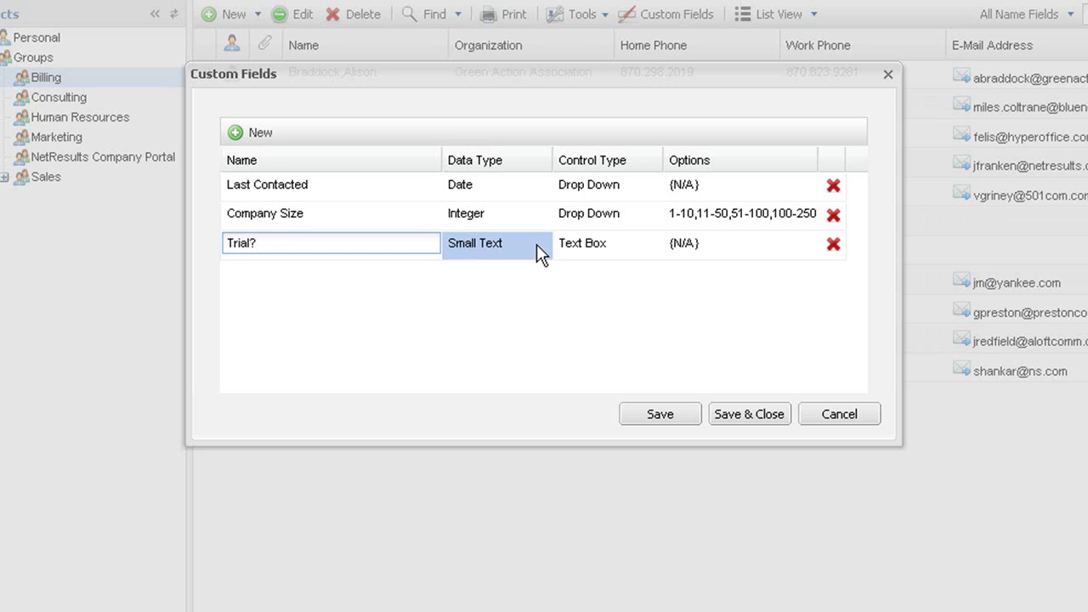
pyautogui.click(536, 244)
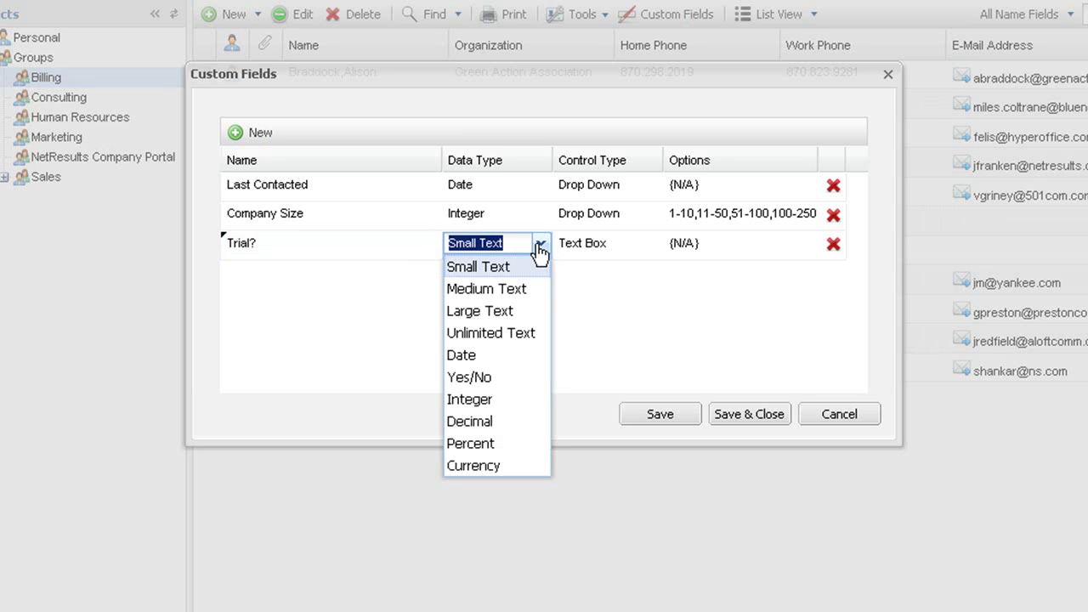
pyautogui.click(520, 379)
pyautogui.click(520, 386)
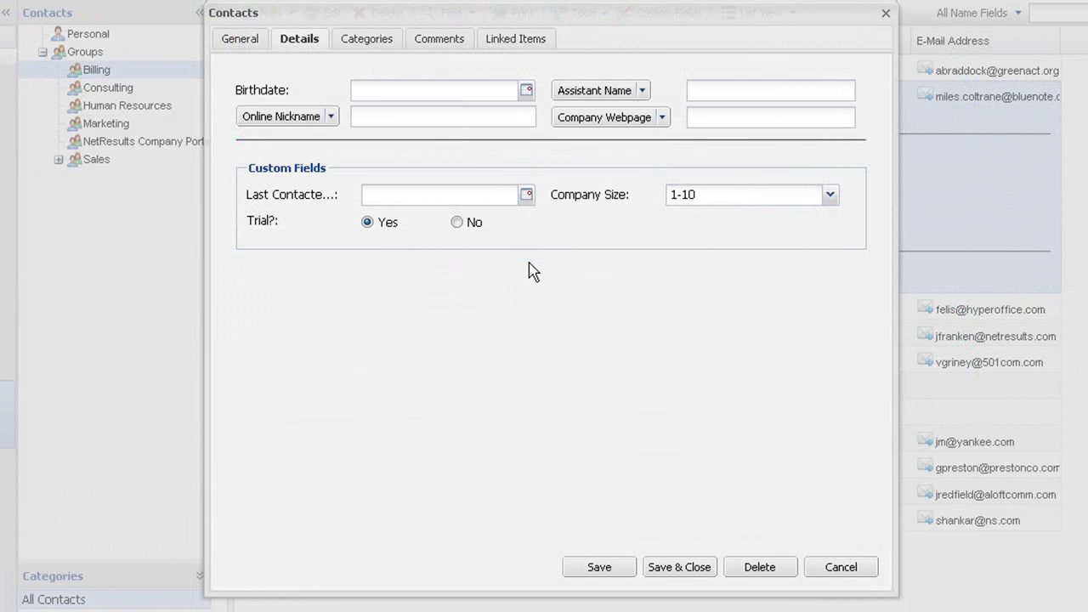
# Set Last Contacted to 11/11/09 and review the Company Size range options
pyautogui.click(527, 196)
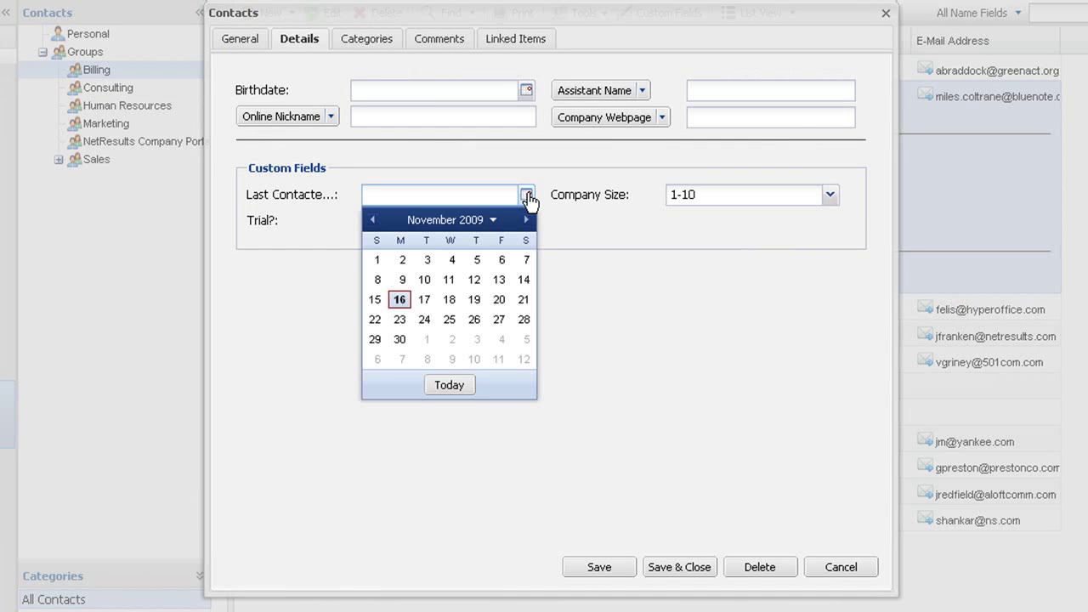
pyautogui.click(449, 282)
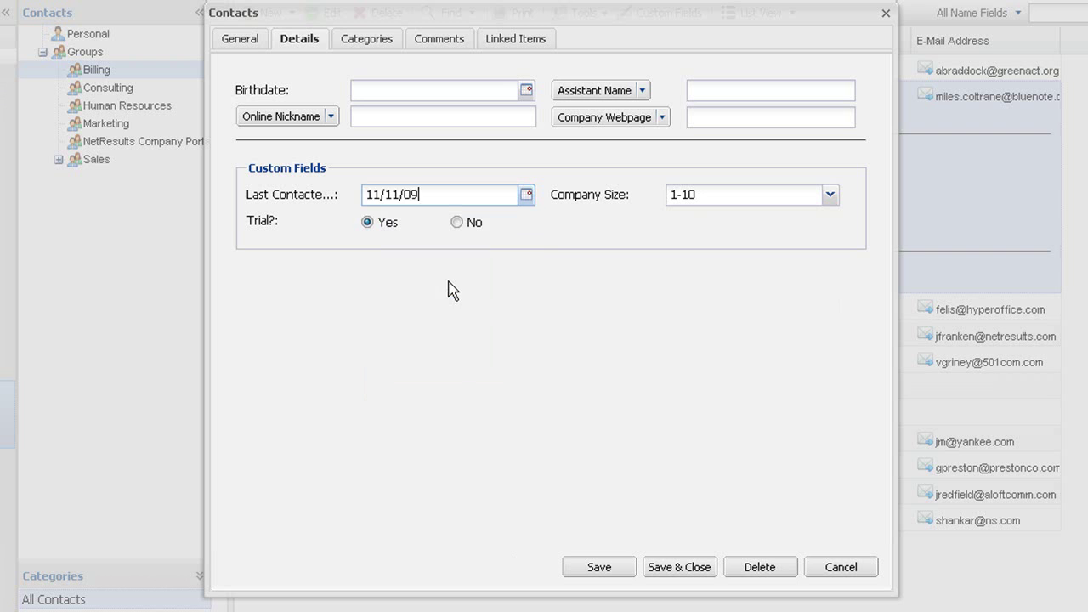
pyautogui.click(831, 197)
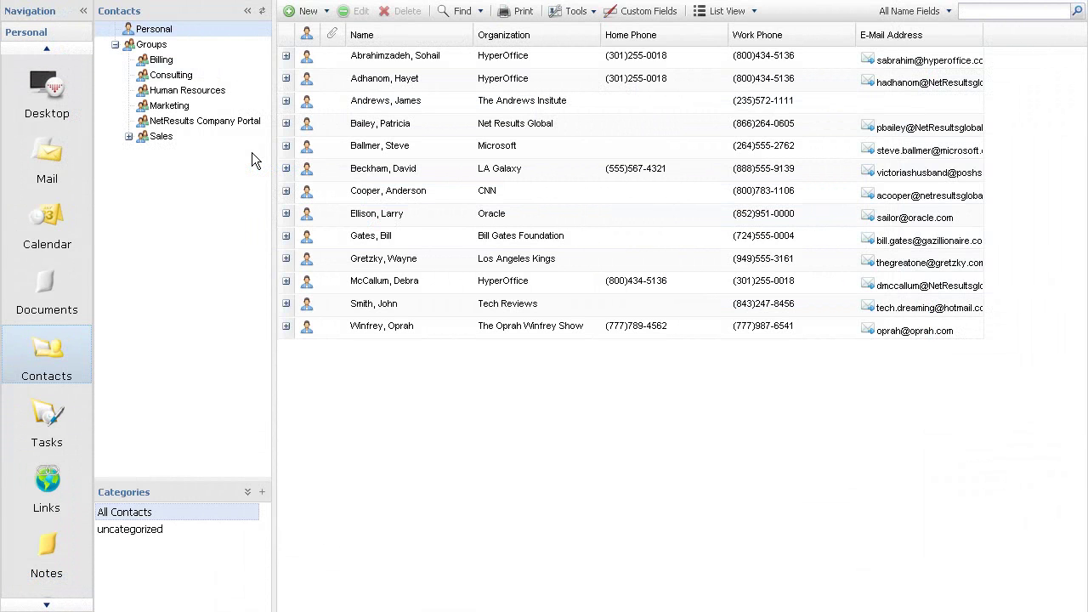
# Expand the second personal contact's details, then switch the contacts to Card View
pyautogui.click(286, 78)
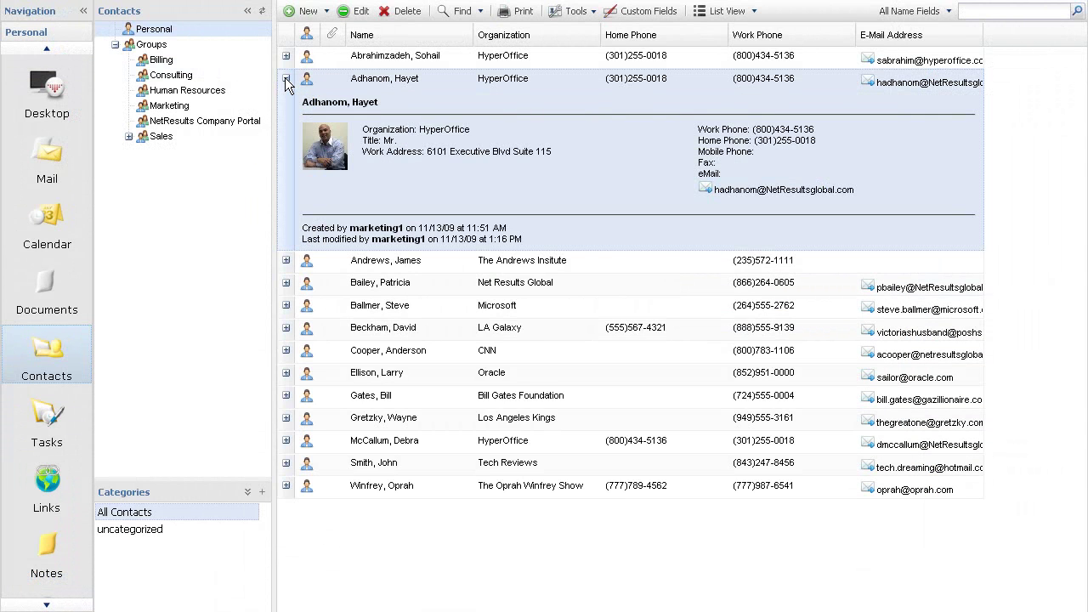
pyautogui.click(722, 11)
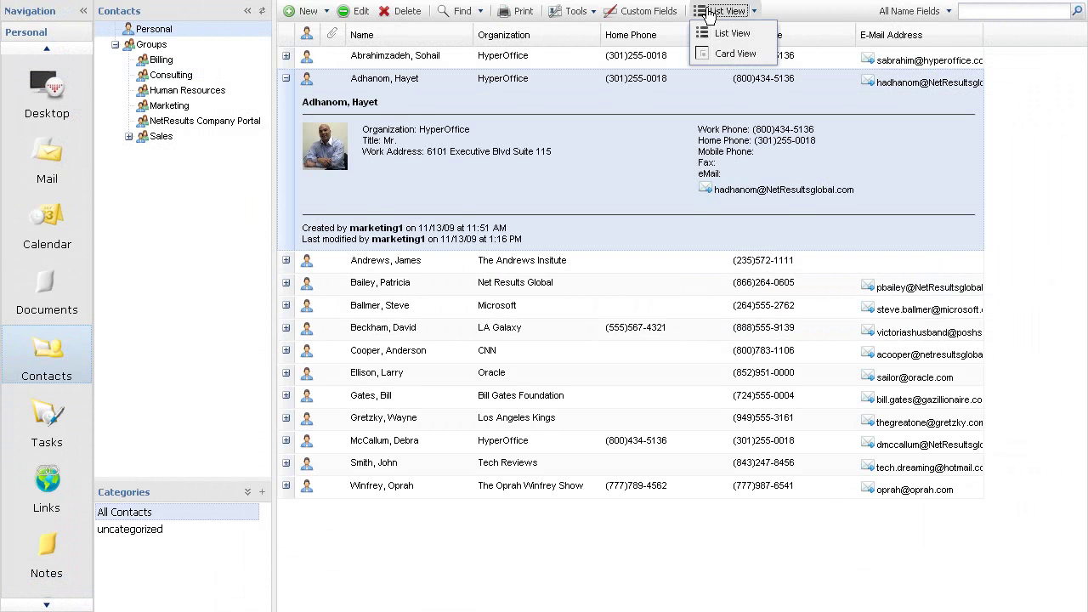
pyautogui.click(714, 54)
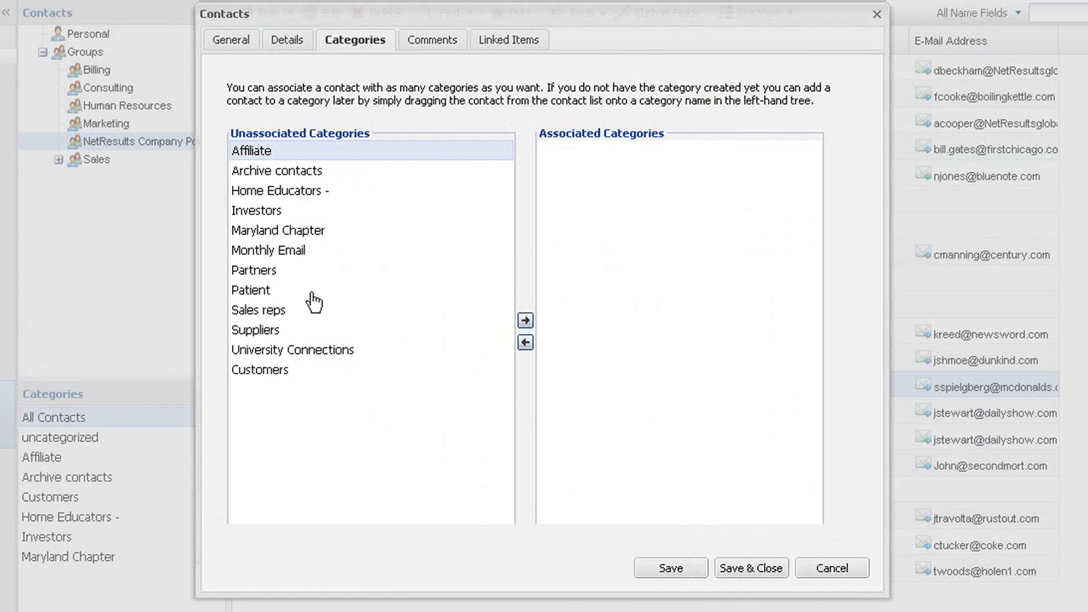
# Assign the contact to the Customers category, save it, and filter the list to Customers
pyautogui.click(298, 372)
pyautogui.click(525, 323)
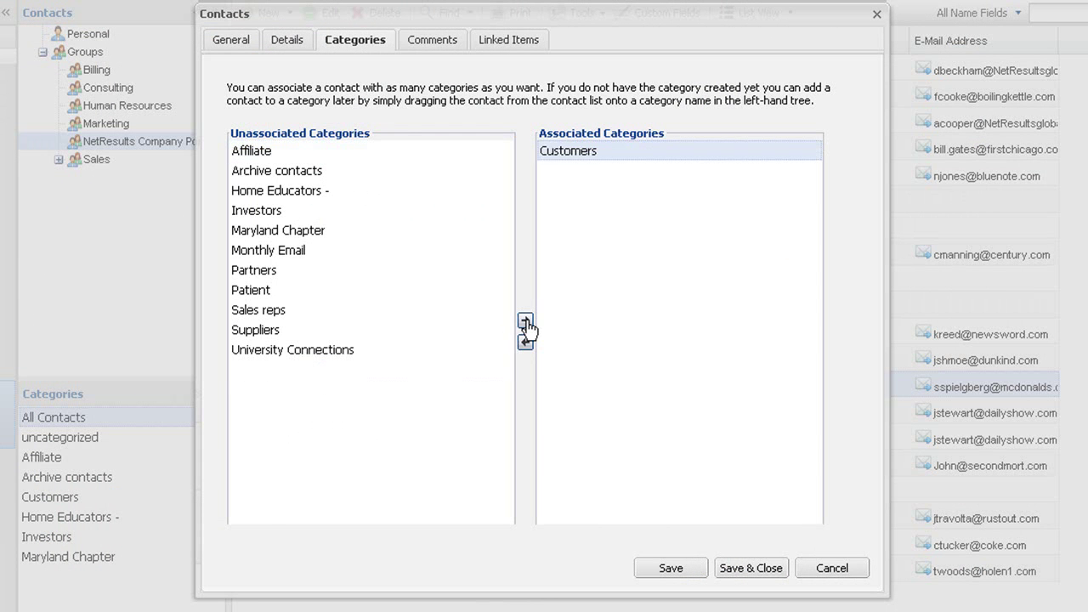
pyautogui.click(731, 568)
pyautogui.moveTo(204, 484); pyautogui.dragTo(207, 519)
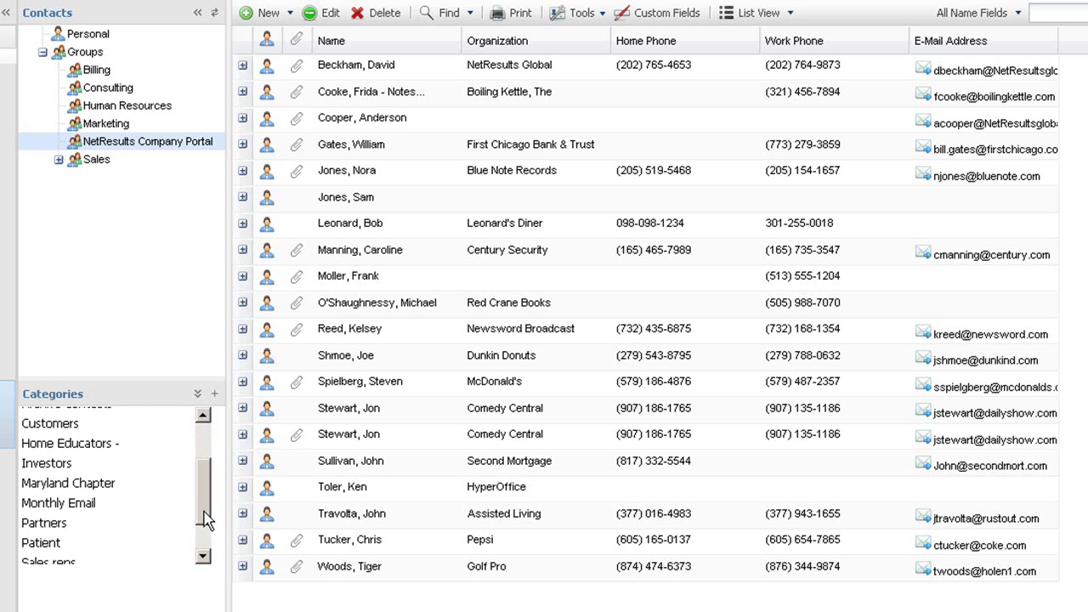
pyautogui.click(95, 431)
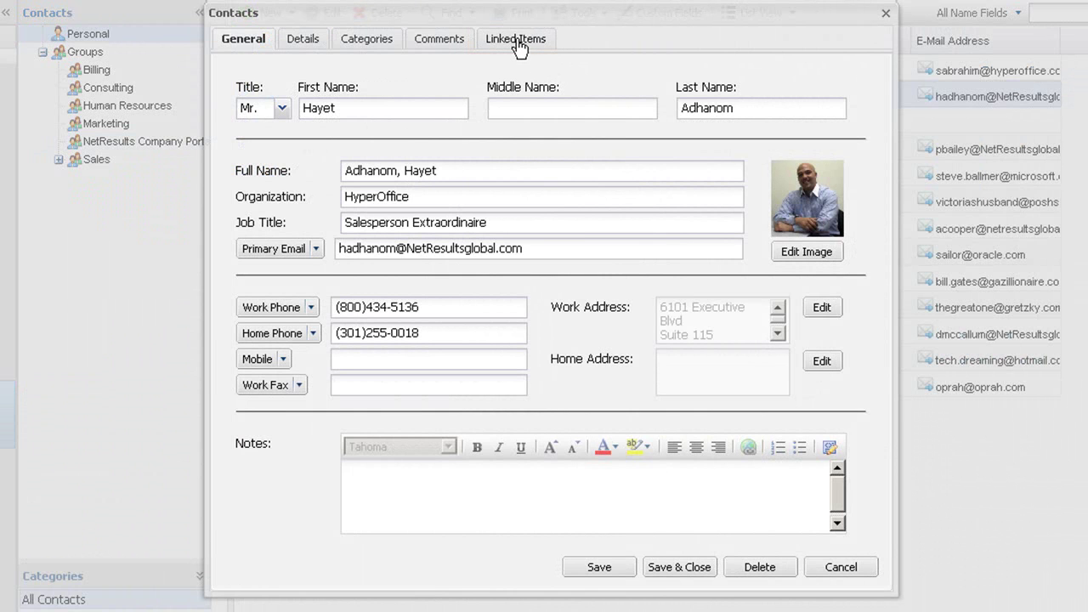
# On Linked Items, expand the contact's calendar events, documents and messages
pyautogui.click(518, 43)
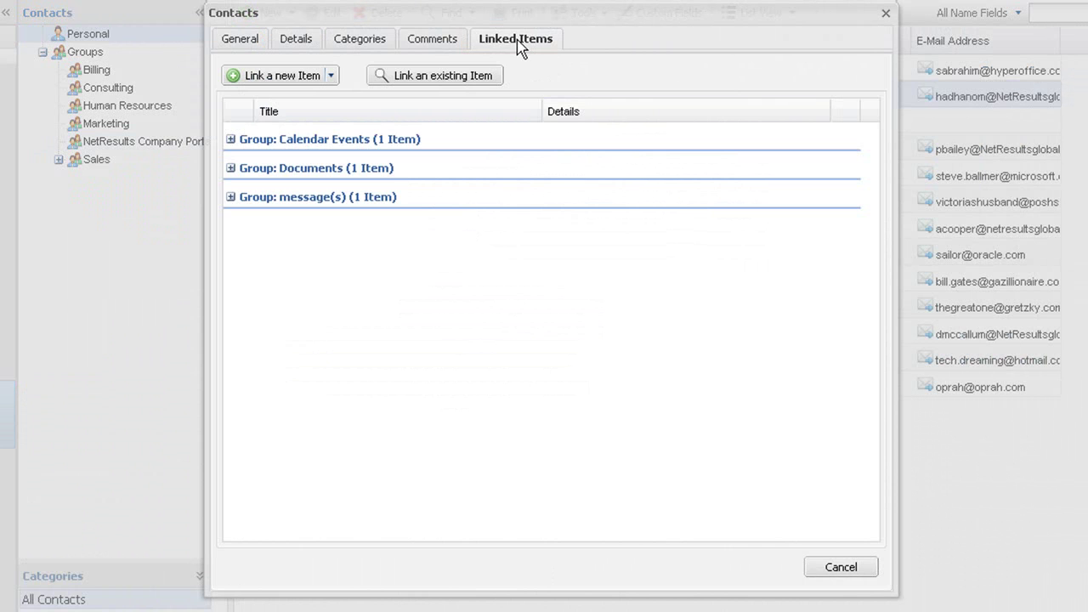
pyautogui.click(230, 140)
pyautogui.click(230, 194)
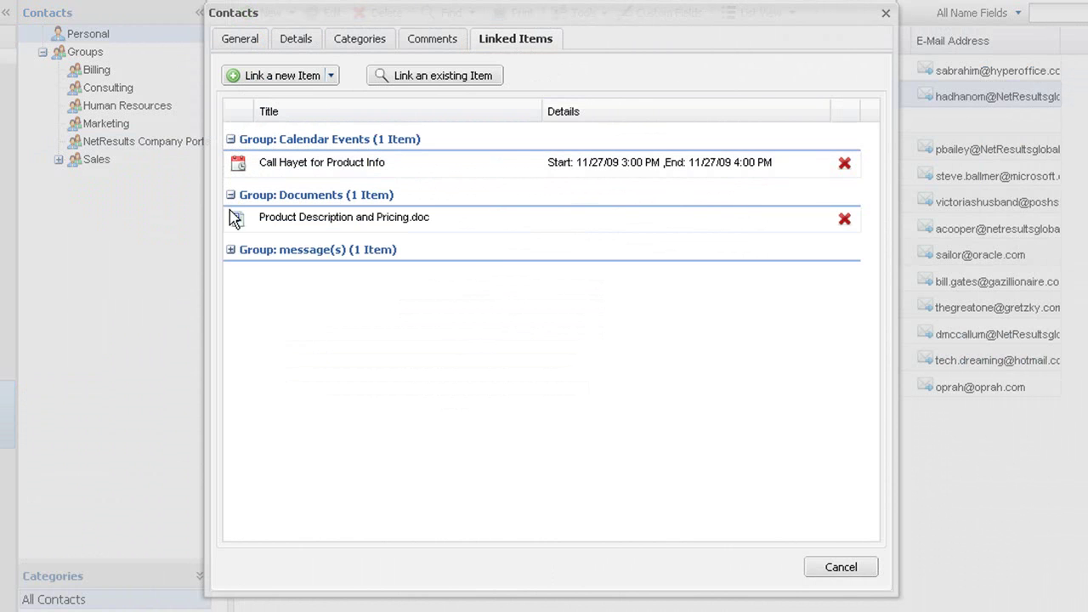
pyautogui.click(230, 252)
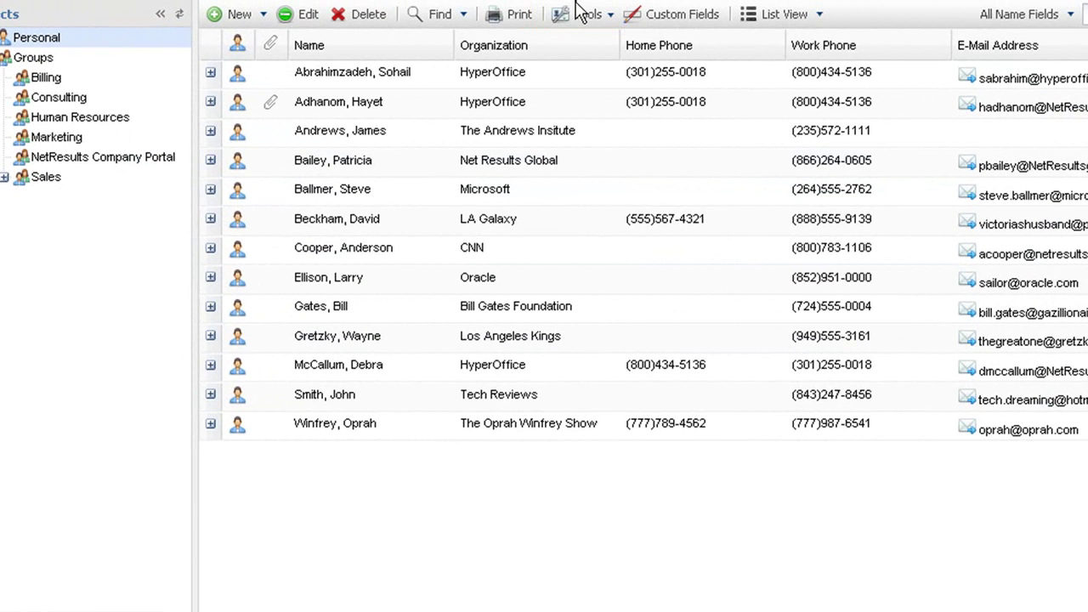
# Start a contact import and abort it, then view the Export file format choices
pyautogui.click(577, 25)
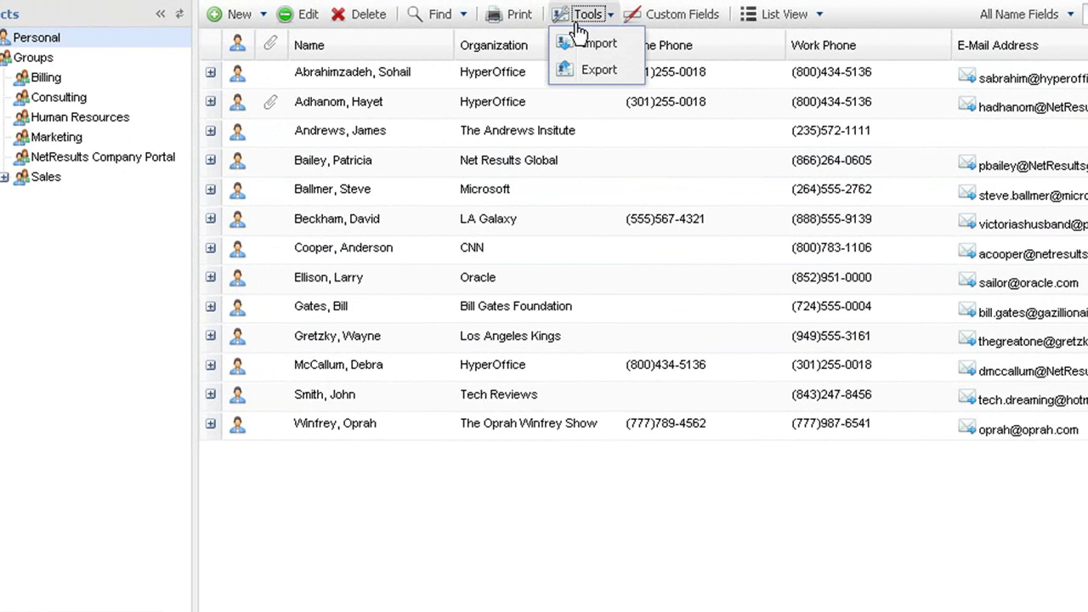
pyautogui.click(598, 43)
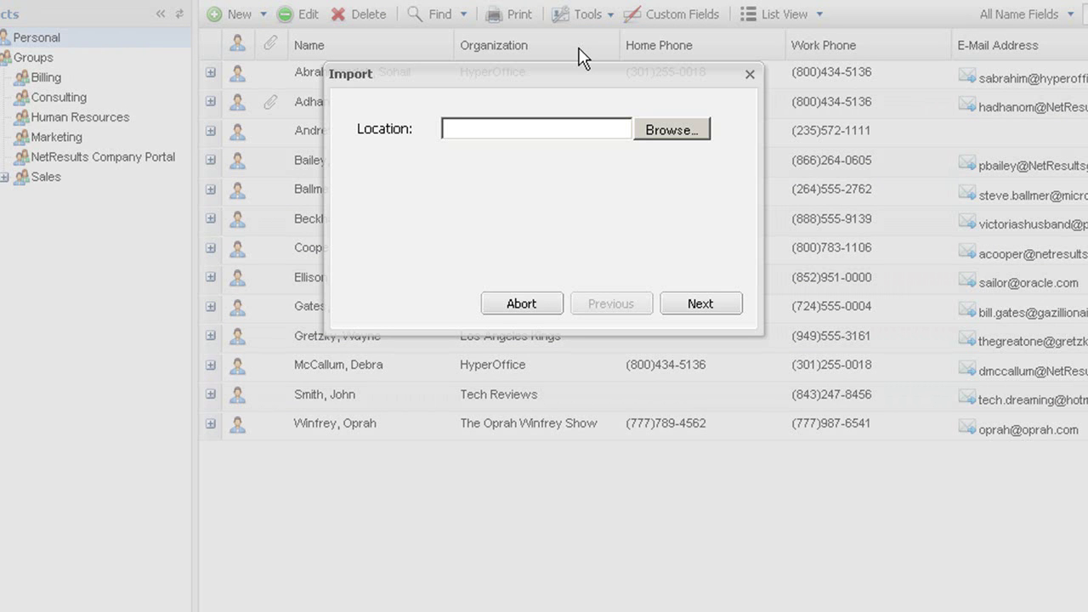
pyautogui.click(748, 83)
pyautogui.click(585, 14)
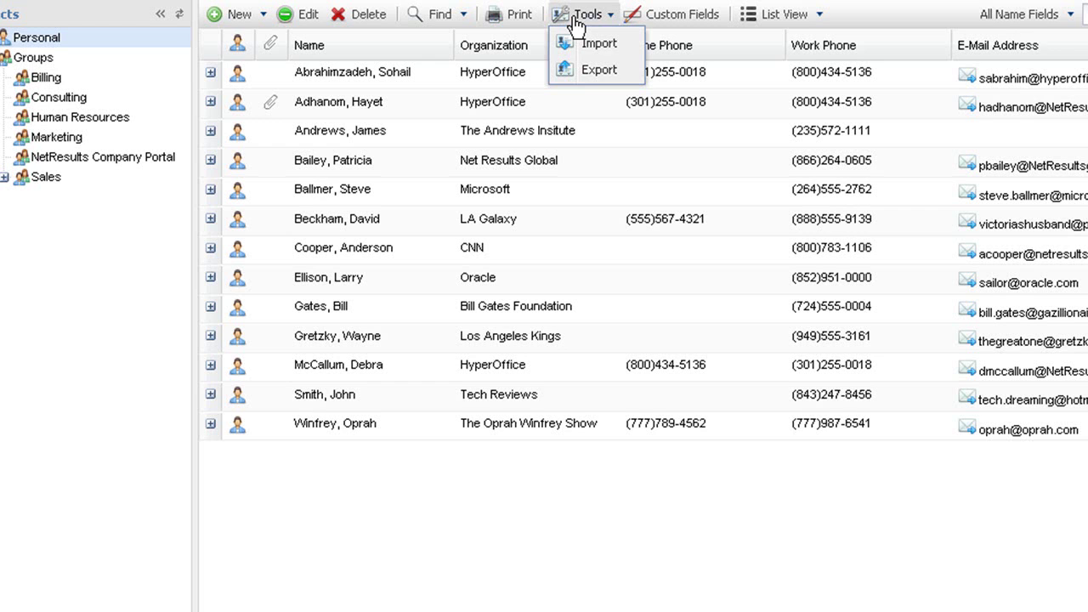
pyautogui.click(582, 72)
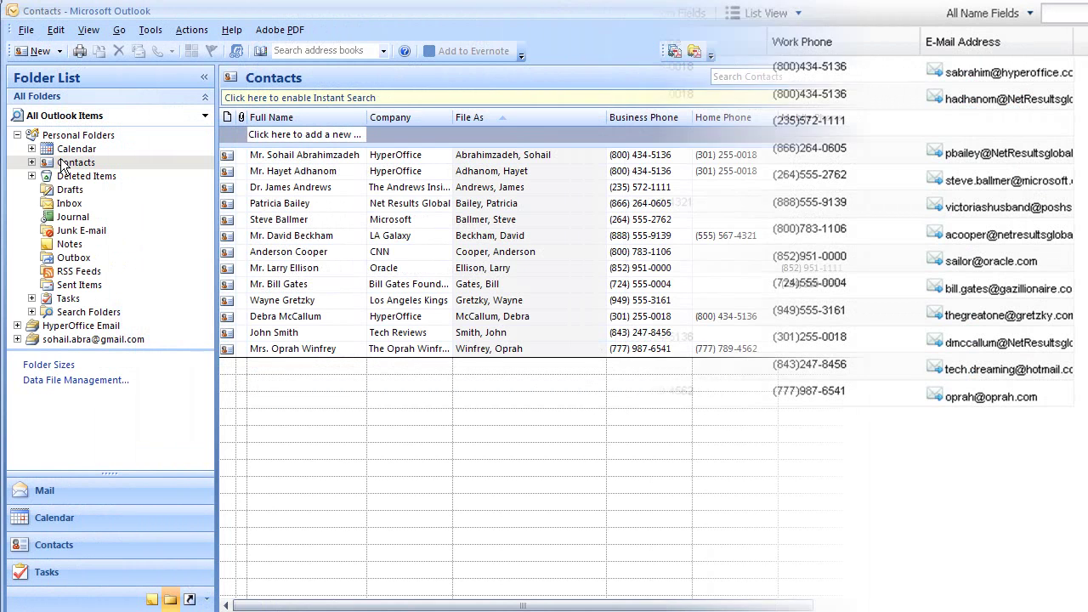
# In Outlook's Folder List, expand Contacts and Groups and display the Billing group's eleven synced contacts
pyautogui.click(30, 162)
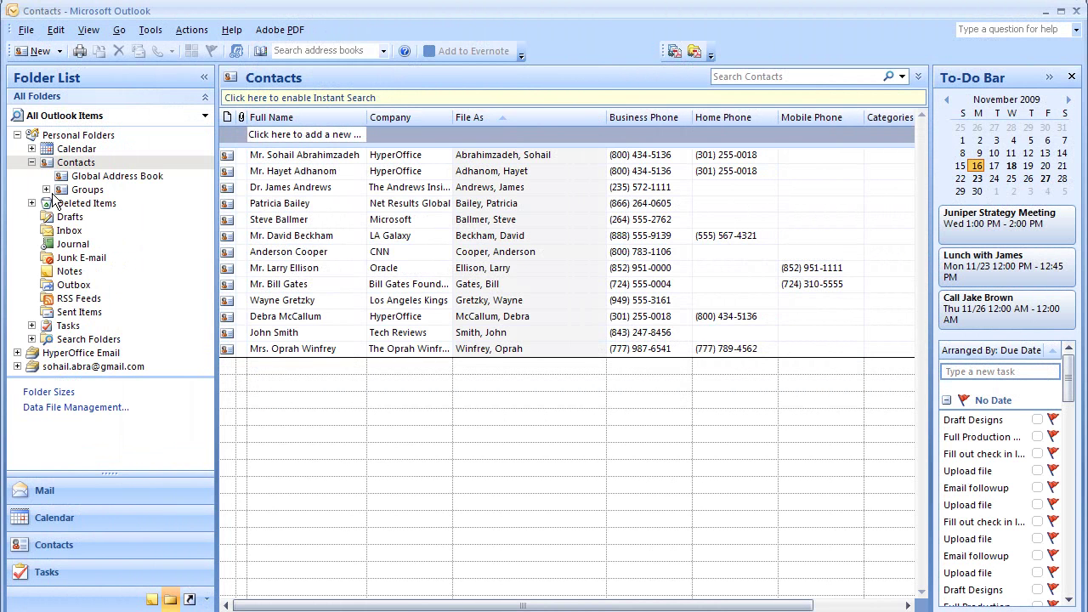
pyautogui.click(45, 189)
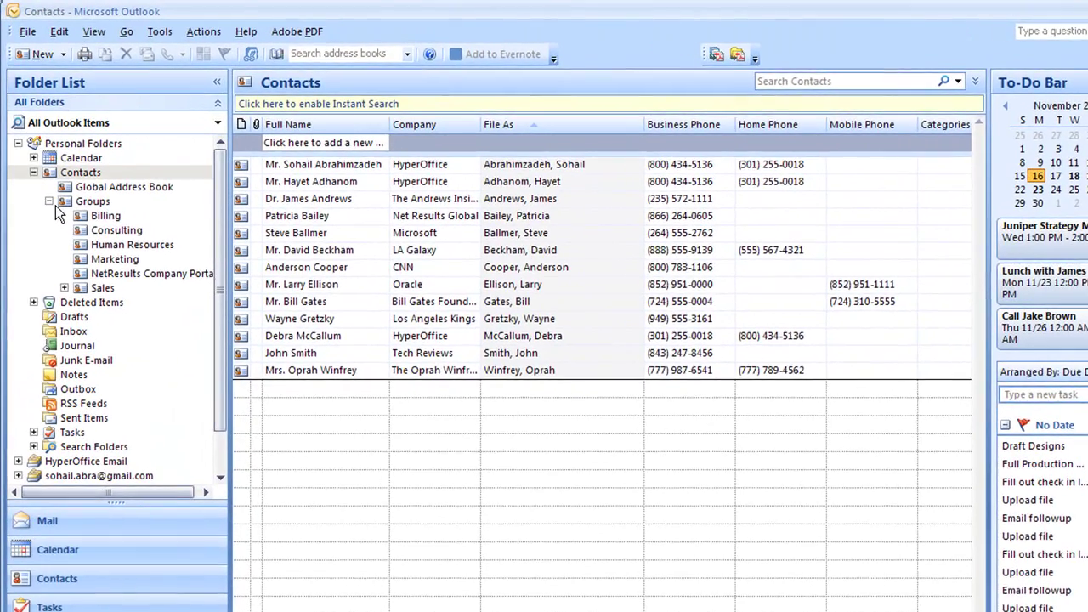
pyautogui.click(97, 215)
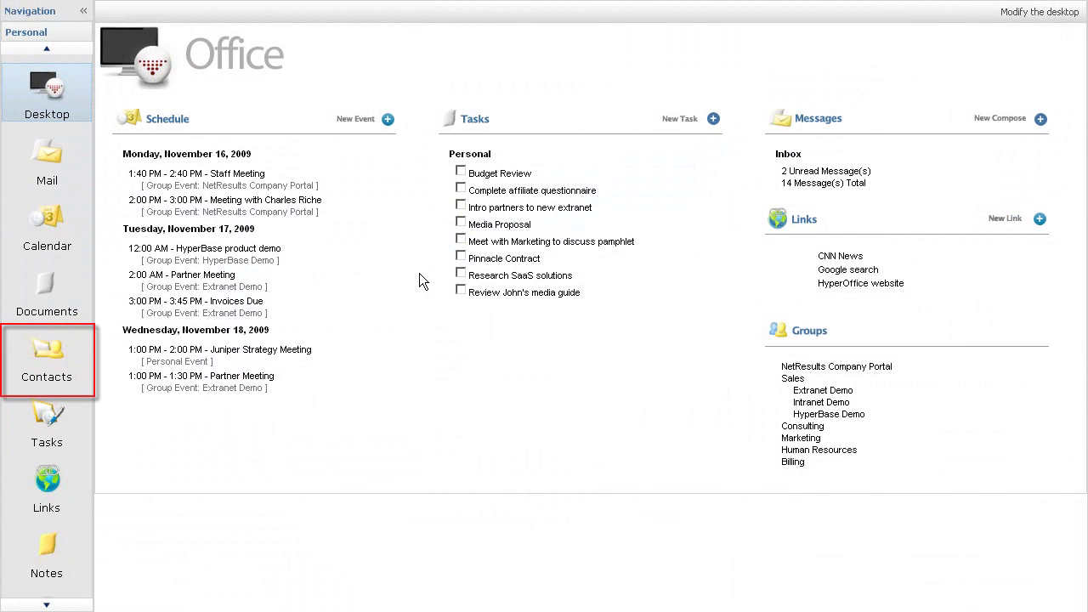
# Return to HyperOffice Contacts to list the Billing group's eleven members with organizations, phones and e-mails
pyautogui.click(61, 356)
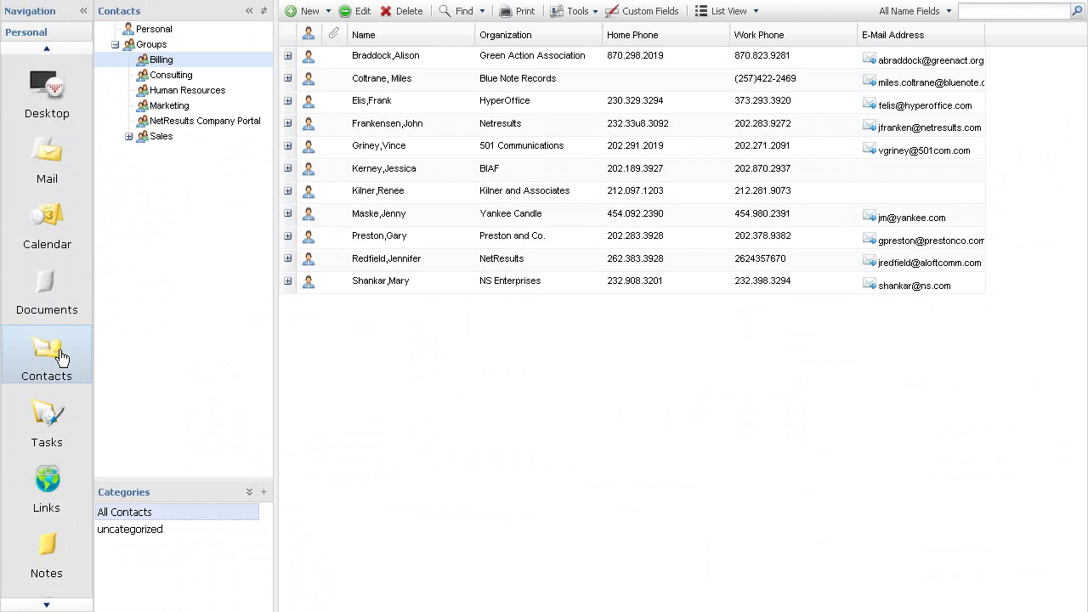